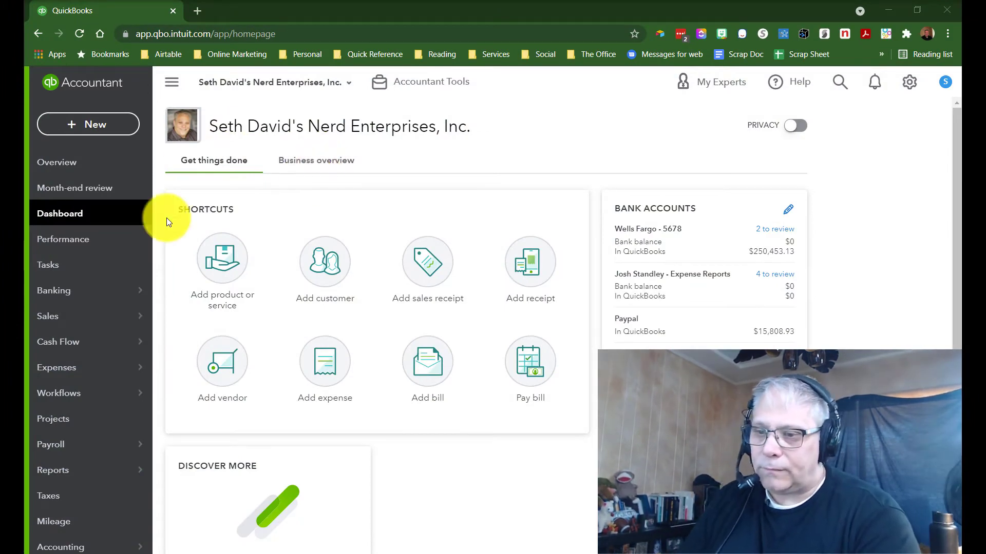
Step: Open Sales > Customers, glance at Products and Services, then return to the Customers list
mouse_move(48, 318)
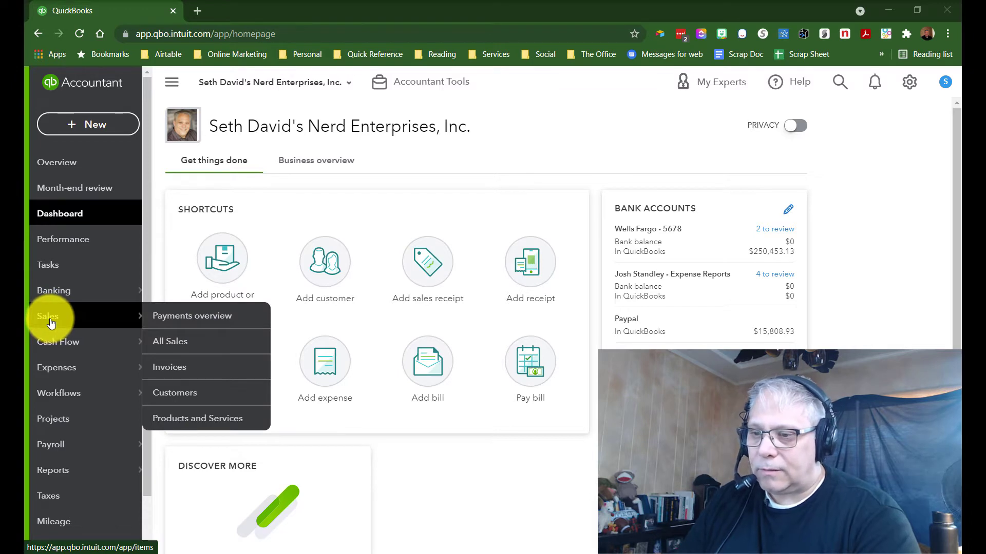
left_click(179, 400)
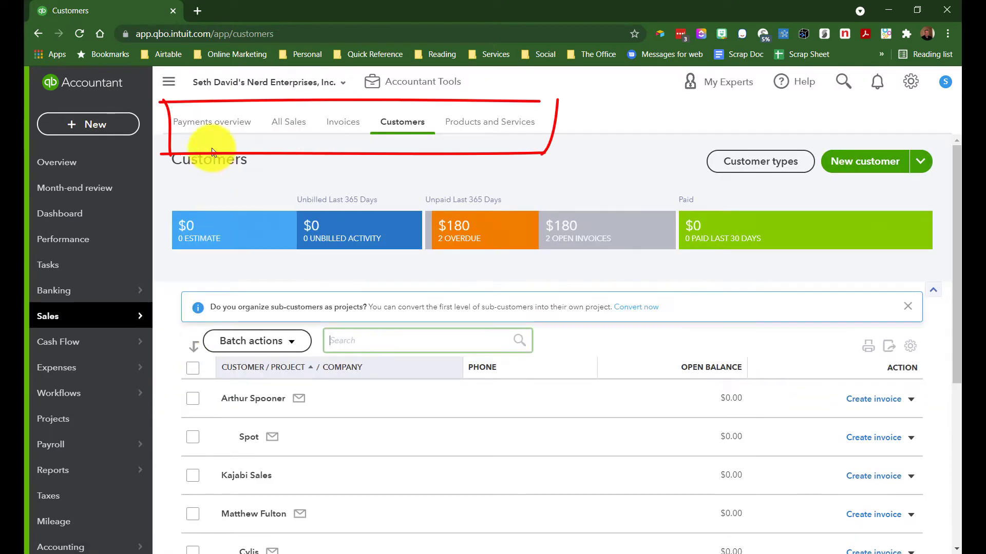
left_click(469, 126)
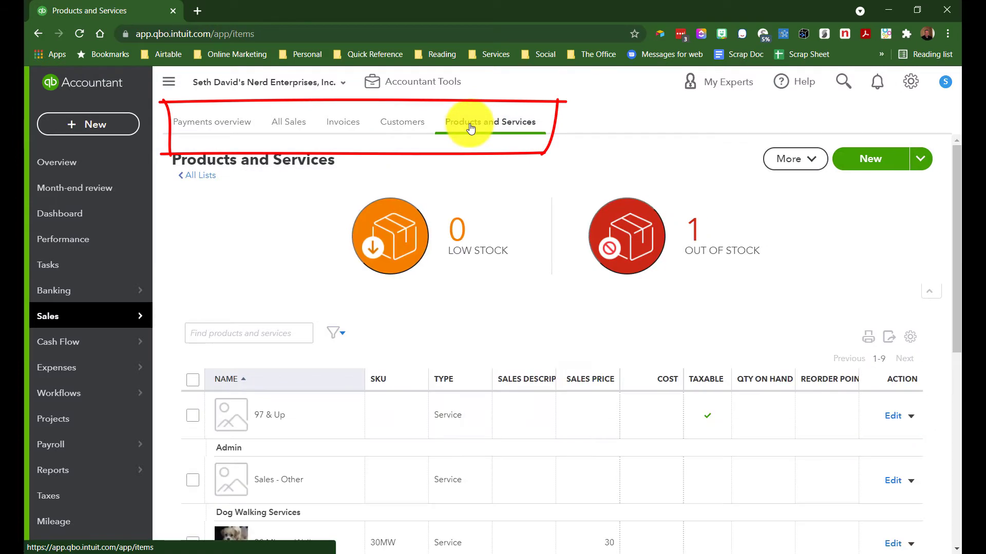
left_click(403, 125)
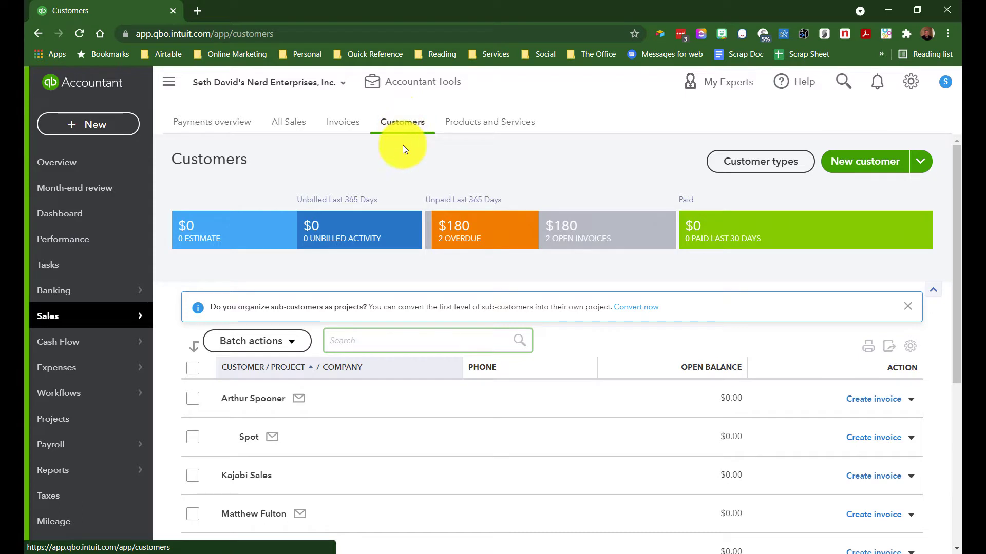
Step: Add a new customer with display name 'Acme, Inc.' and save it
left_click(873, 167)
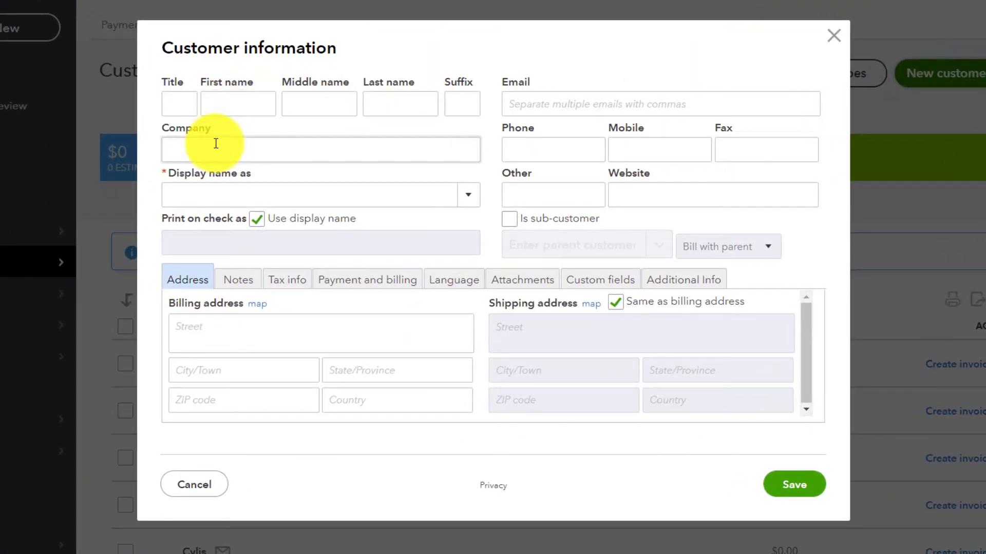
left_click(216, 144)
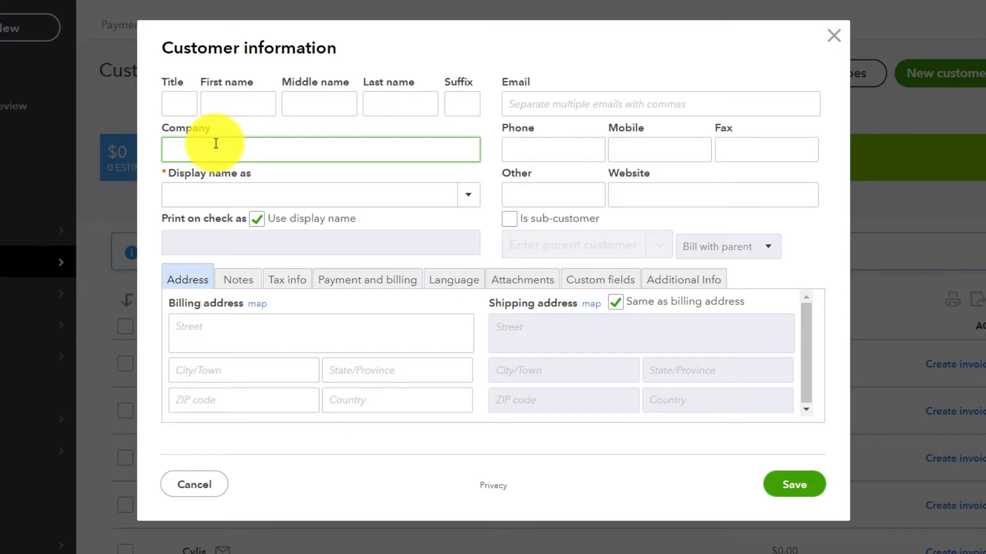
left_click(185, 188)
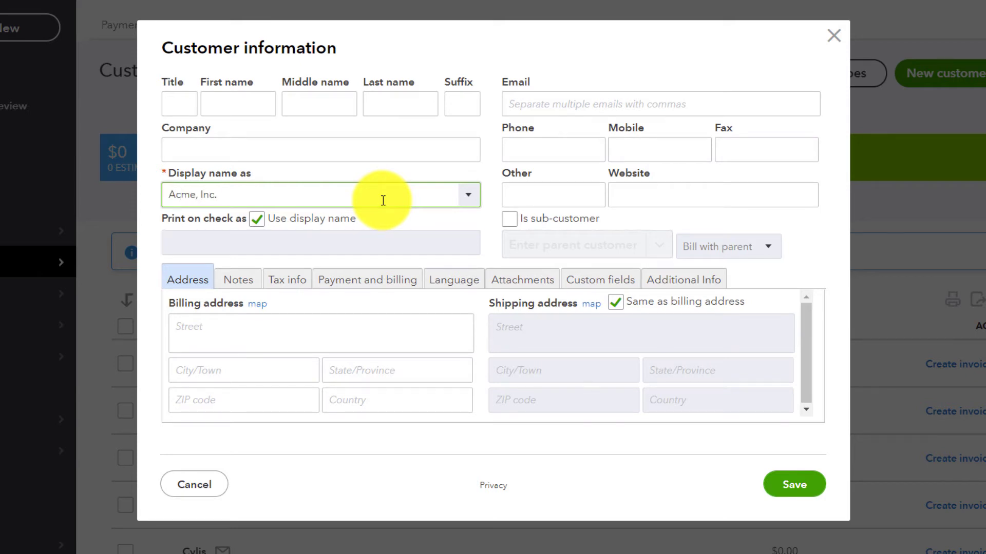
left_click(229, 103)
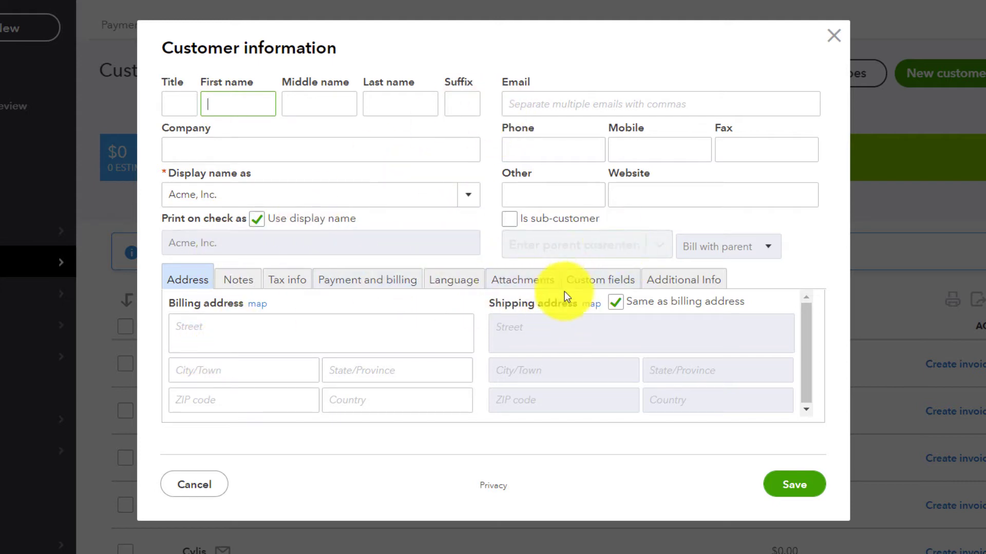
left_click(790, 482)
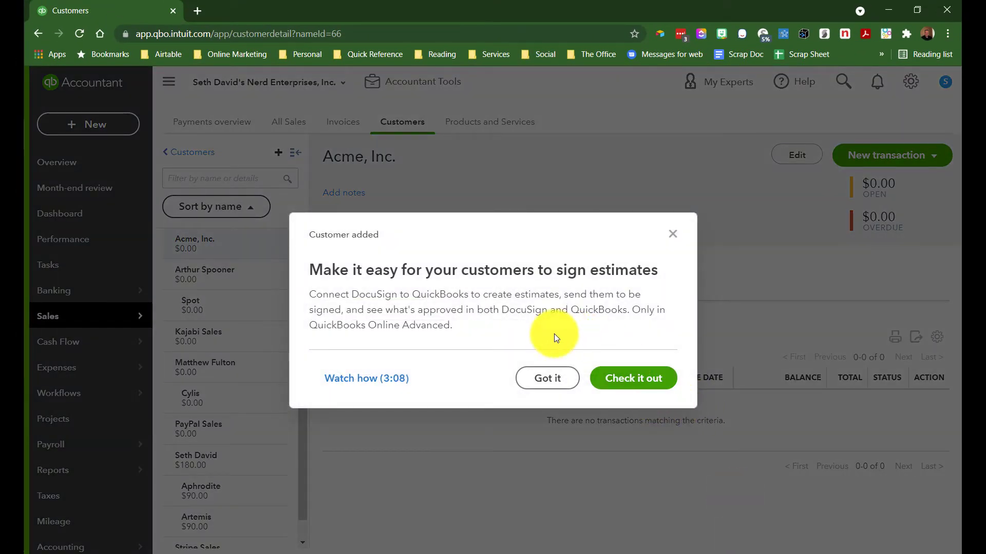
Step: Dismiss the customer-added notice and go to the empty Projects page
left_click(541, 379)
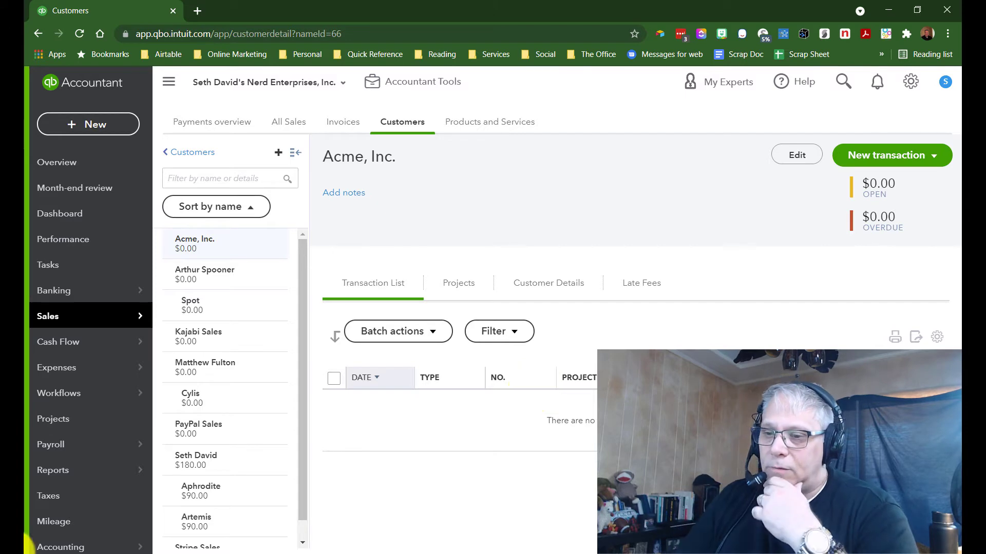
left_click(51, 420)
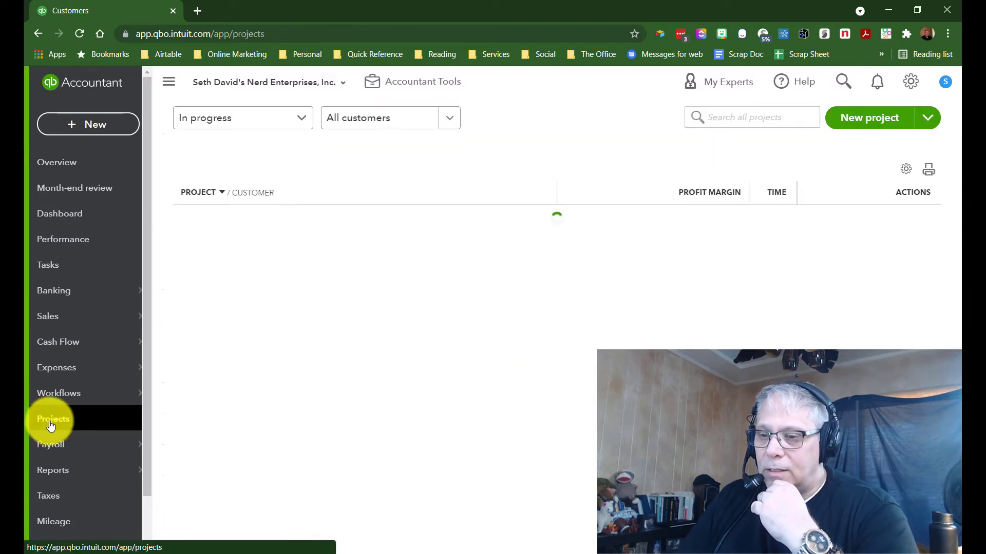
mouse_move(49, 318)
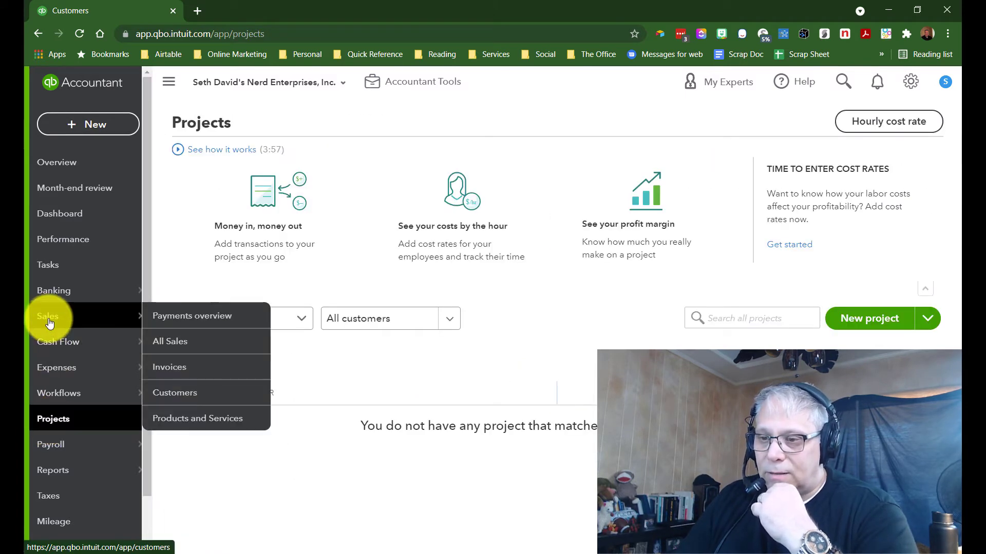
left_click(58, 431)
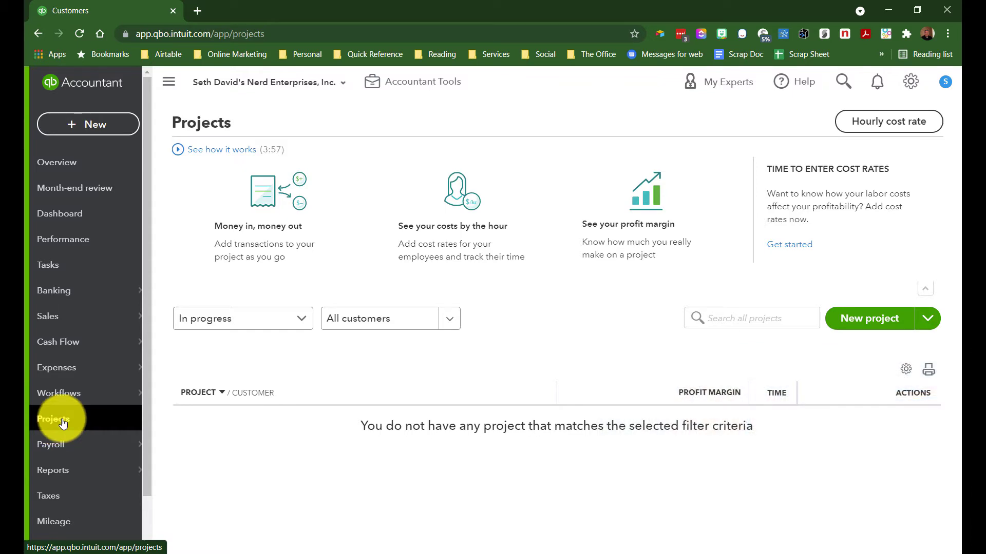
Step: Create the project 'The thing Acme Hired Me To Do' for customer Acme, Inc
left_click(885, 318)
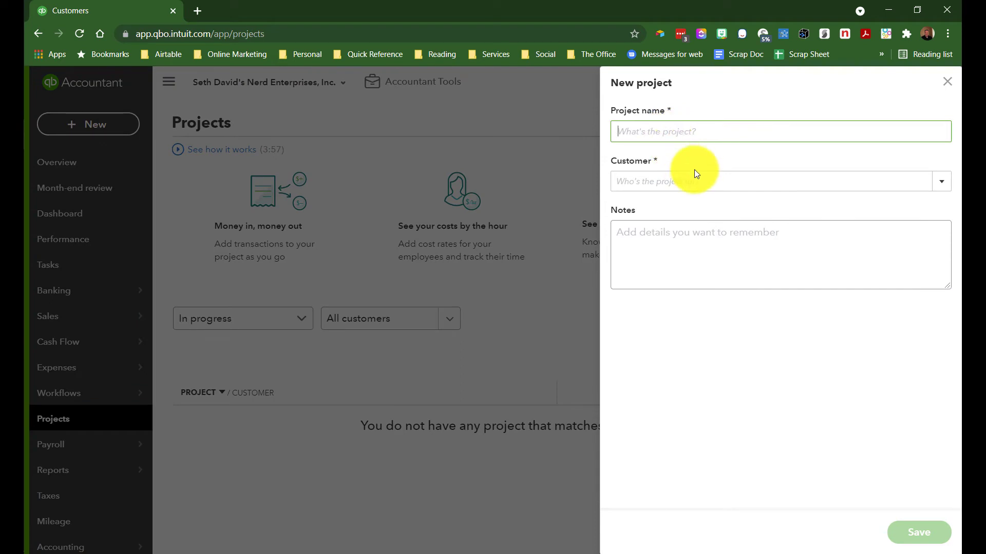
type("The thing Acme Hired Me To Do")
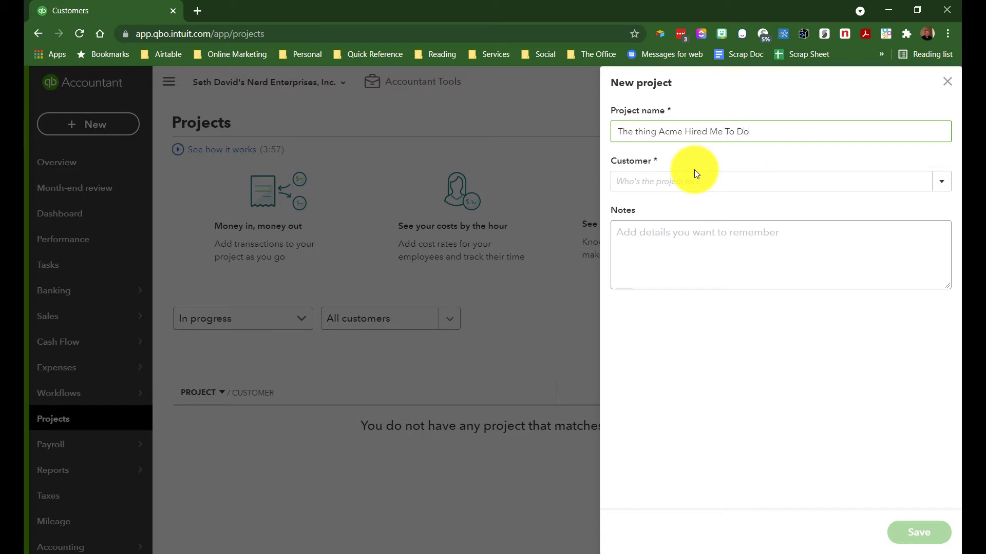
left_click(635, 182)
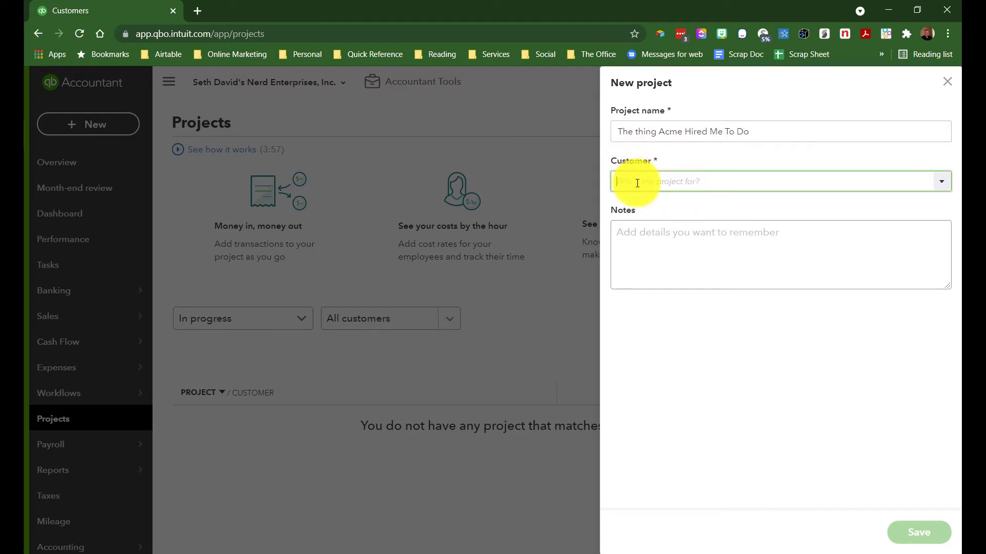
type("Acme, Inc.")
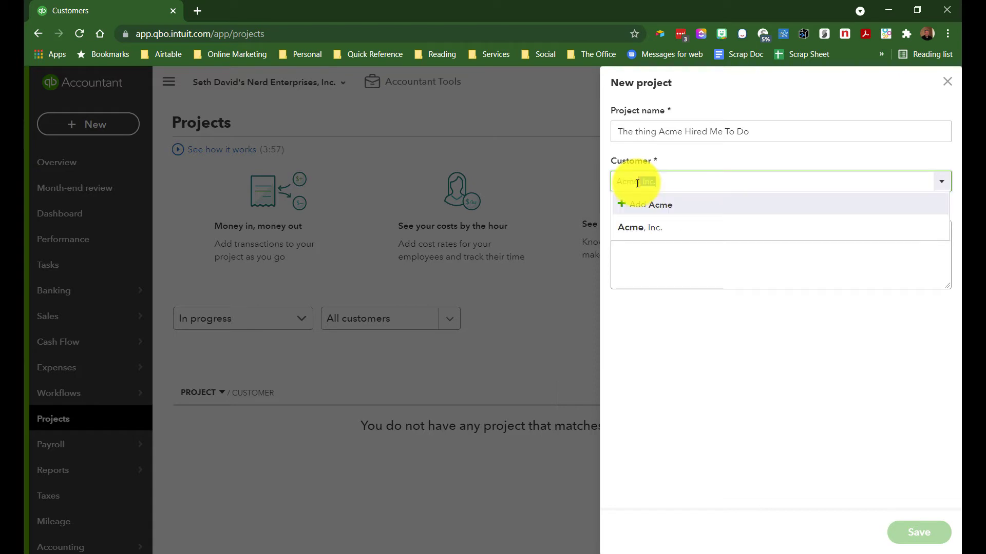
left_click(631, 226)
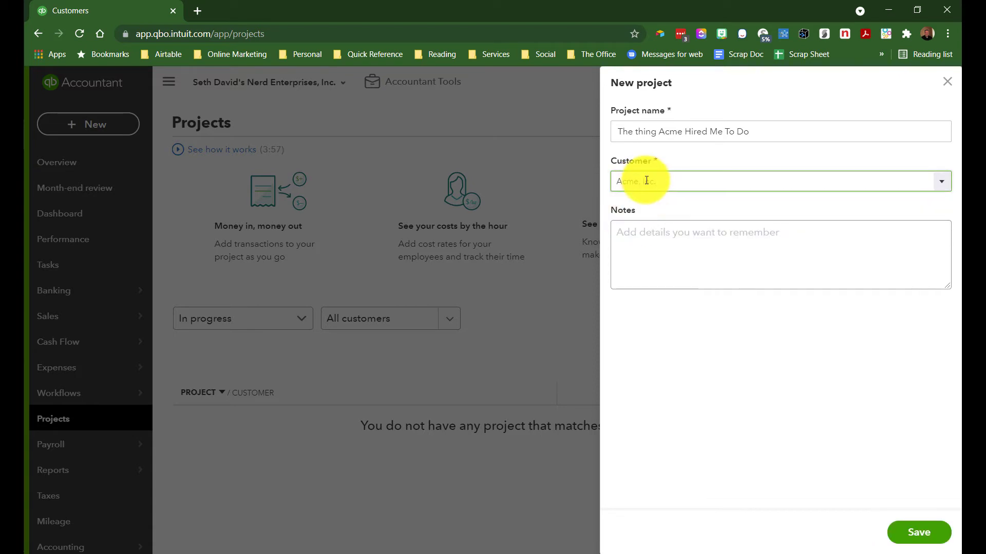
left_click(639, 226)
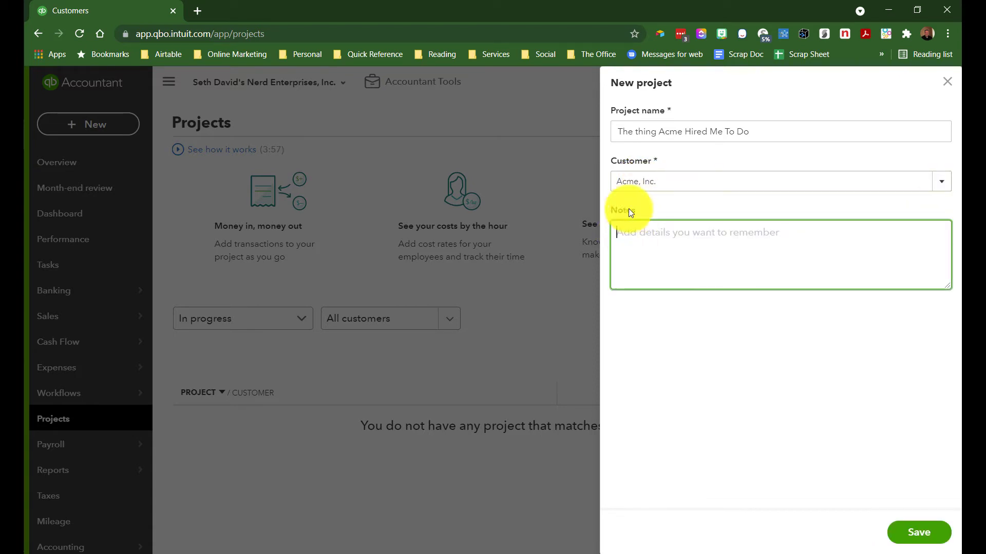
left_click(916, 535)
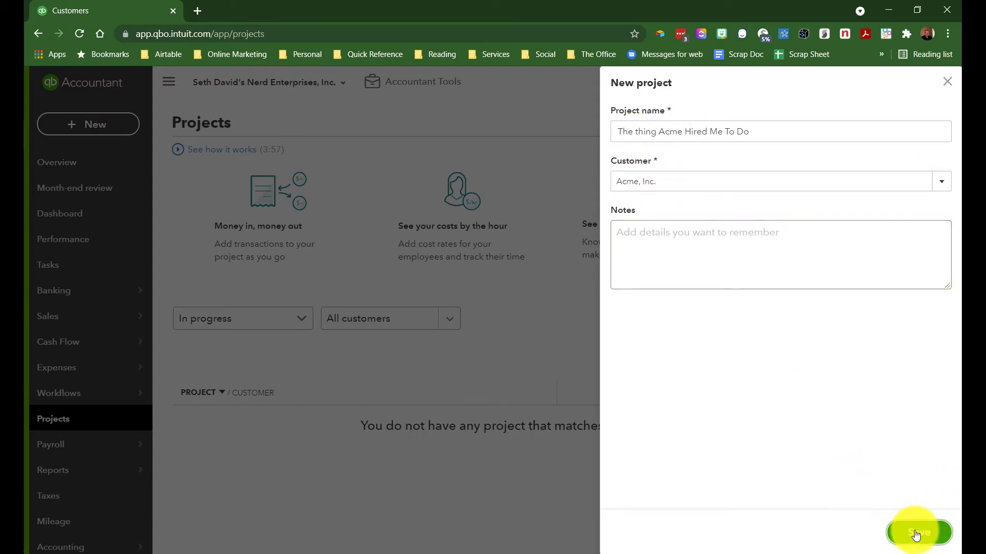
left_click(660, 260)
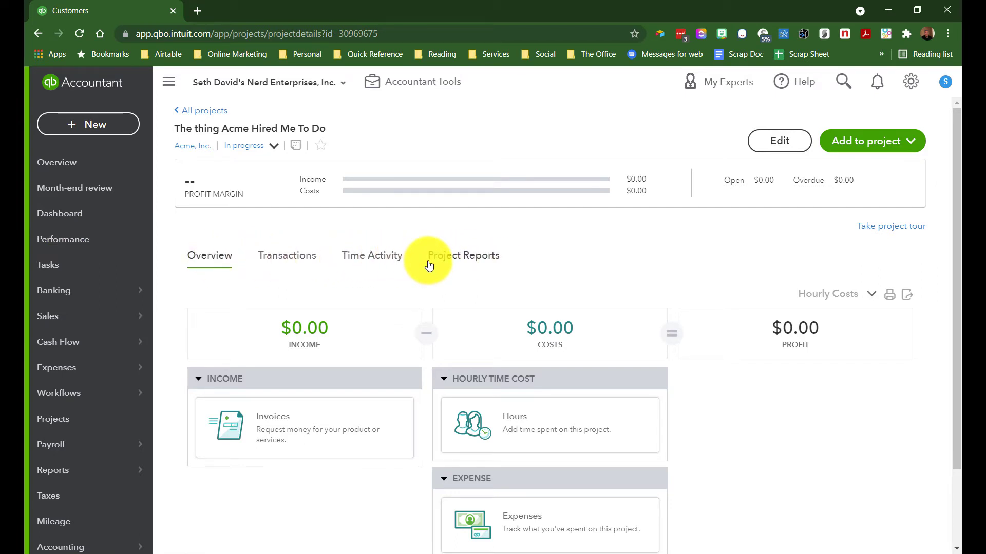
scroll(447, 298, "down", 2)
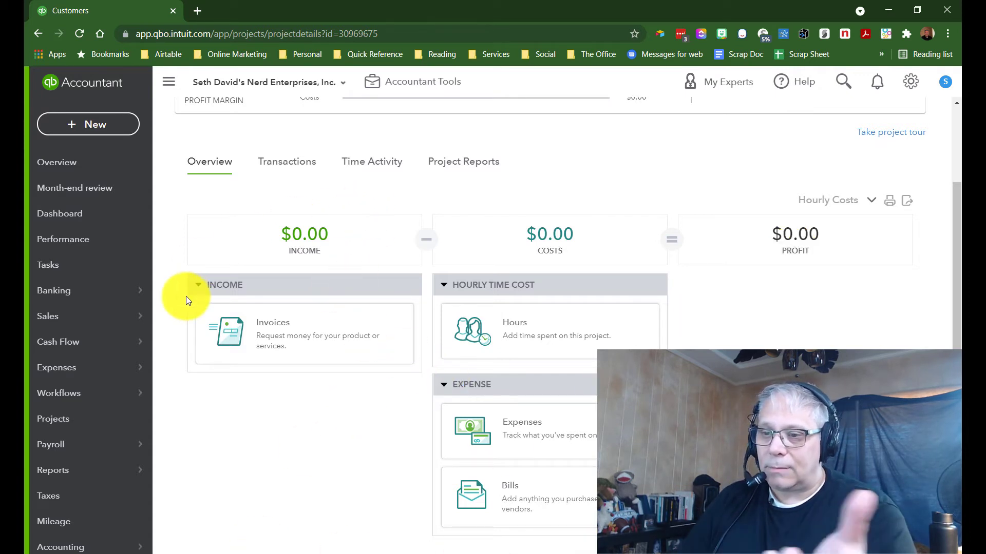
mouse_move(60, 318)
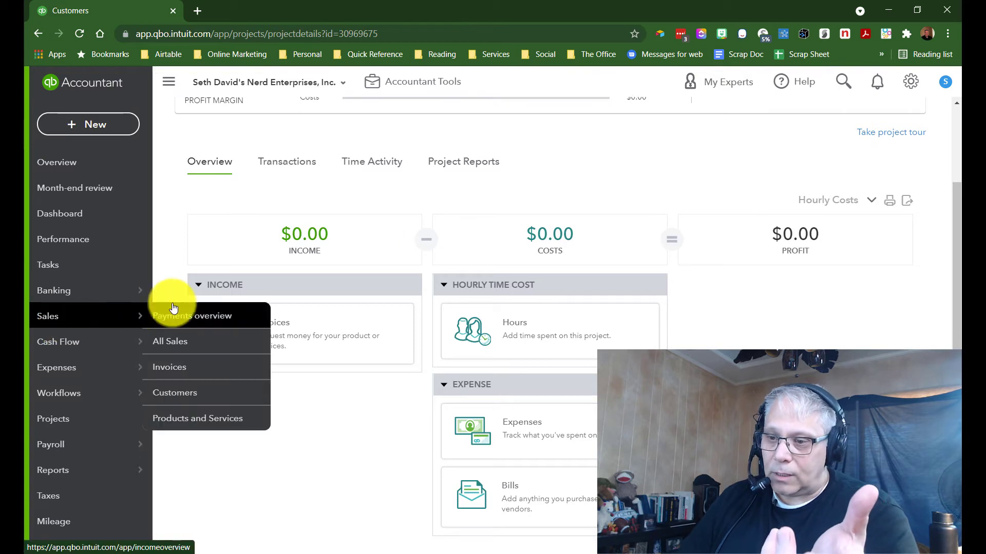
Step: Open Acme, Inc.'s customer page from Sales > Customers, then go back to the list
left_click(191, 400)
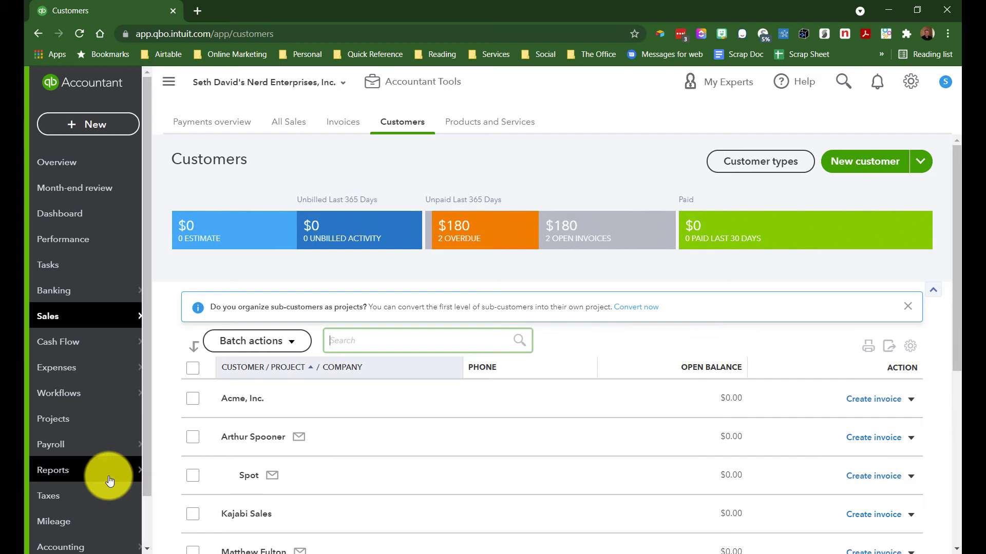
left_click(245, 401)
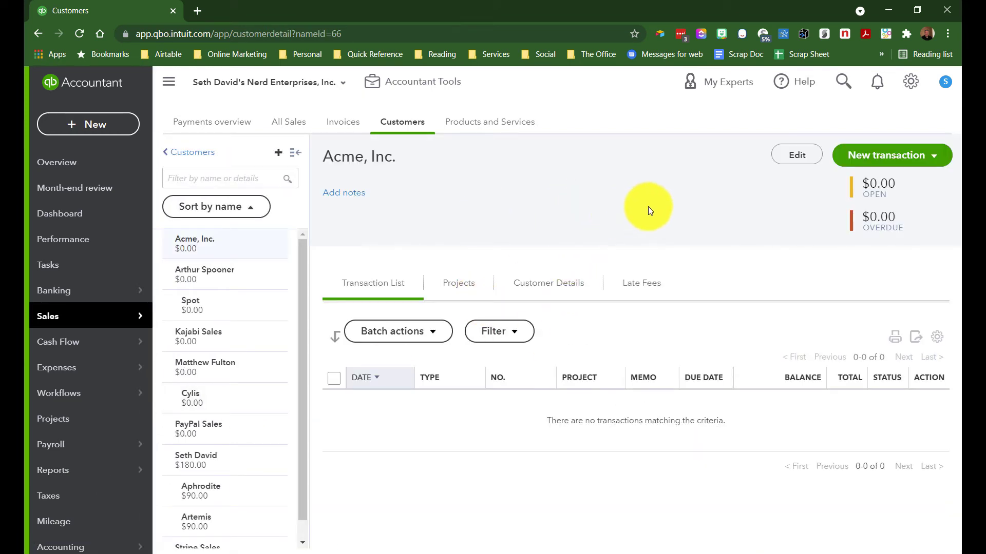
left_click(196, 156)
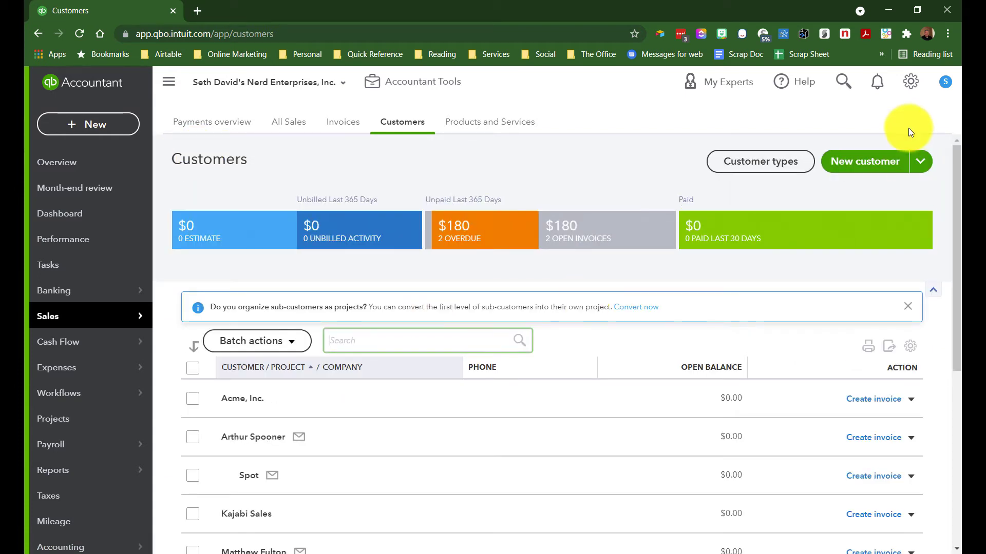
Step: Add sub-customer 'That thin I need to do for Acme' with parent Acme, Inc
left_click(869, 166)
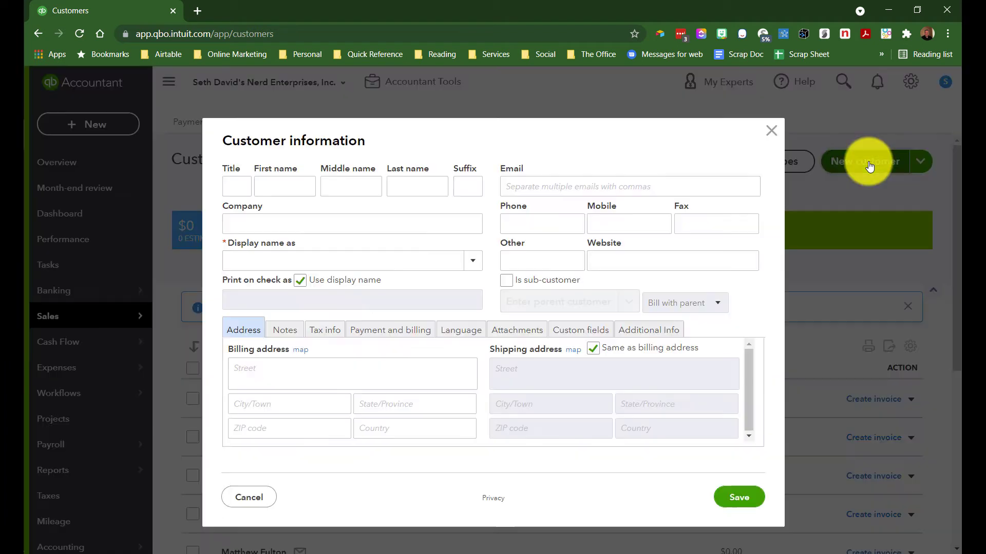
left_click(245, 262)
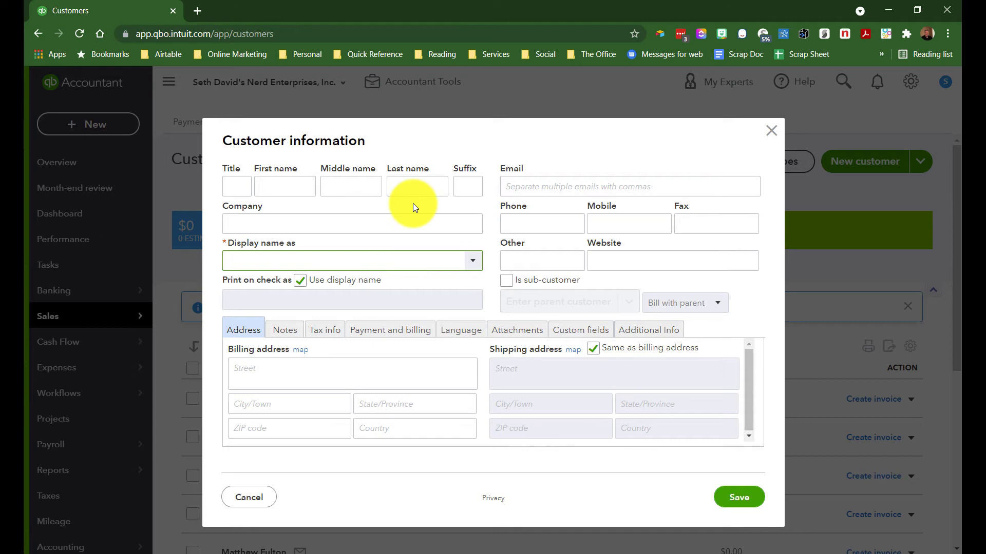
type("That thin I need to do for Acme")
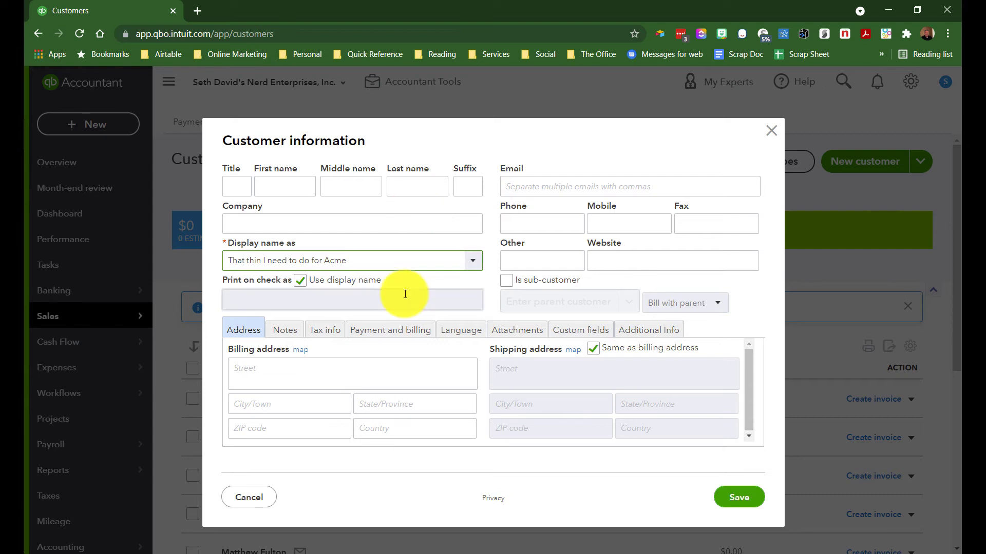
left_click(509, 282)
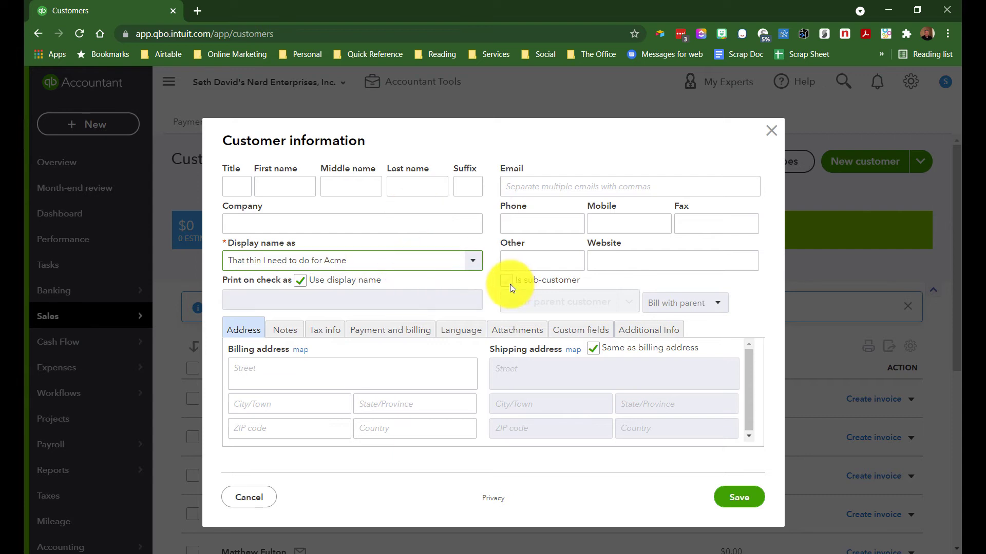
left_click(531, 303)
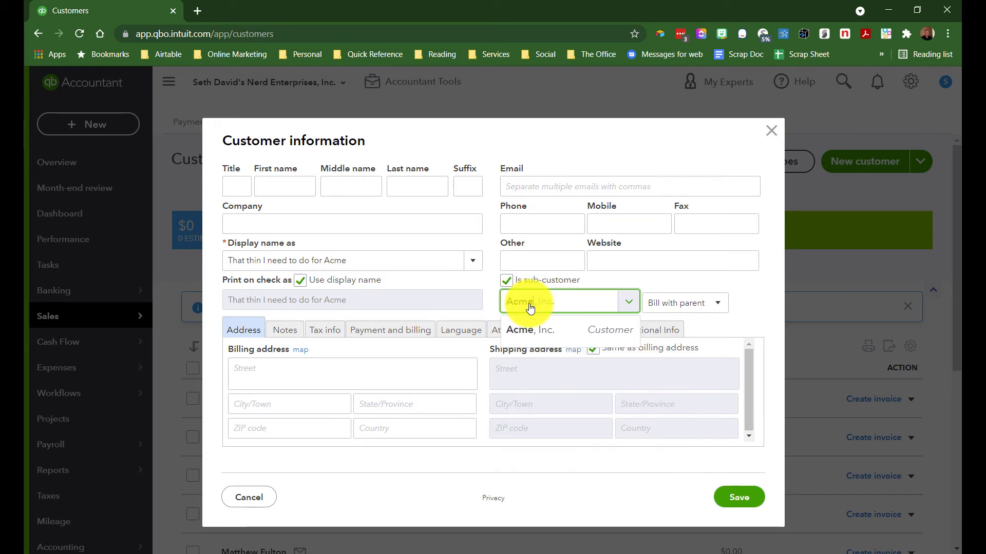
left_click(539, 327)
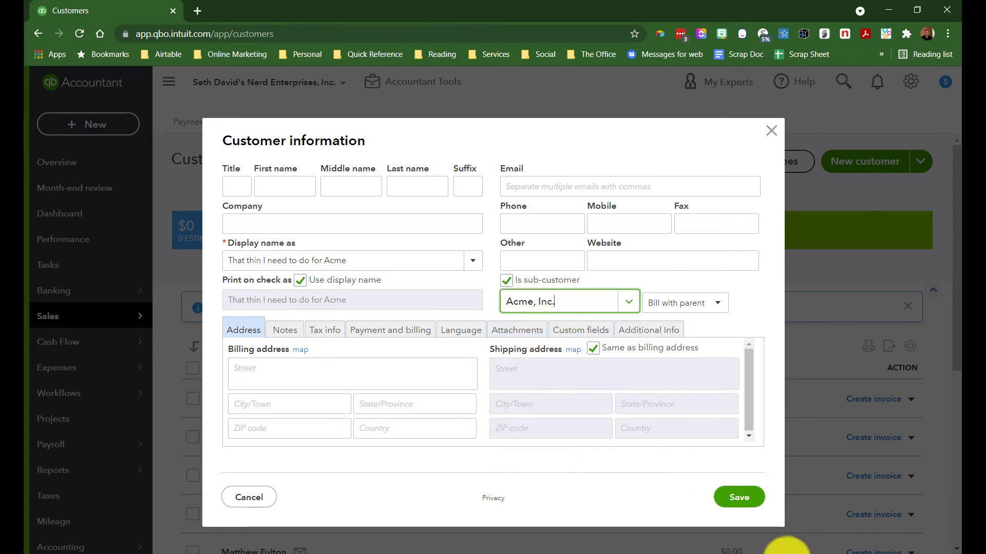
left_click(741, 502)
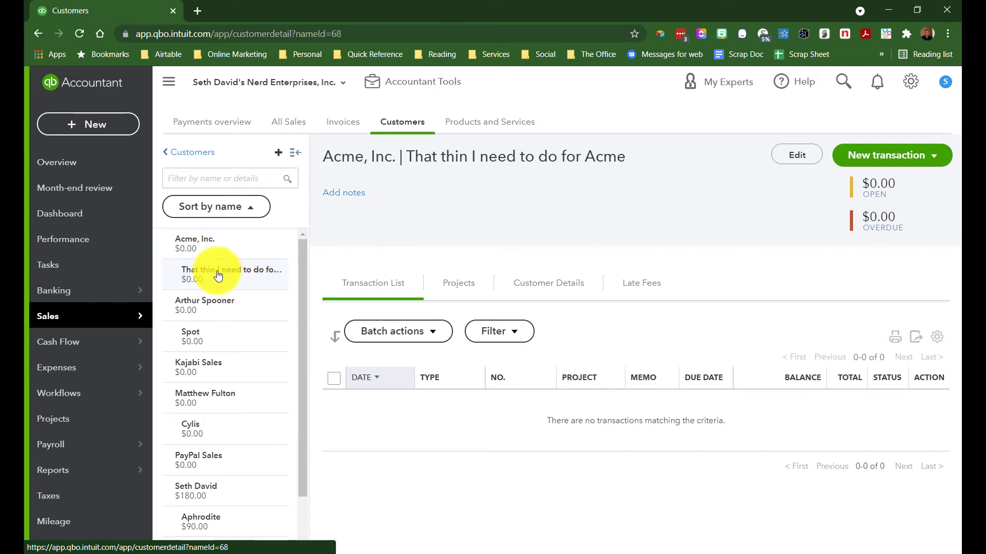
Step: Fix the sub-customer's display name to 'That thing I need to do for Acme' and save
left_click(797, 156)
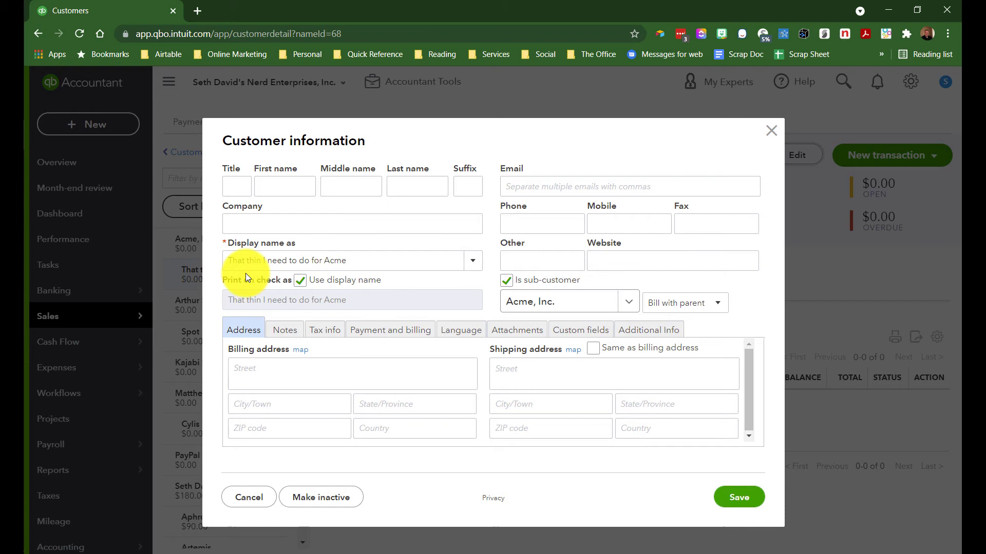
left_click(255, 261)
triple_click(258, 262)
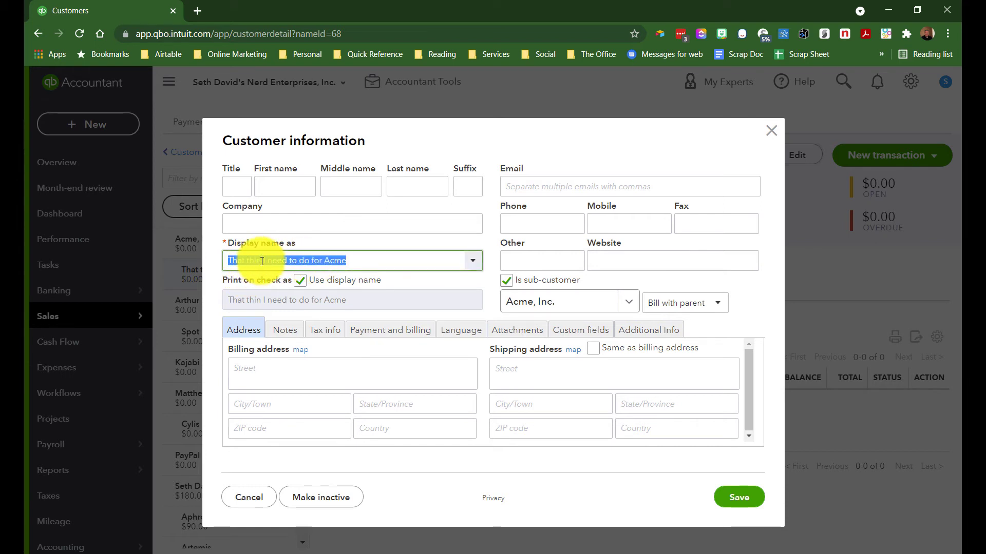
left_click(263, 261)
type("g")
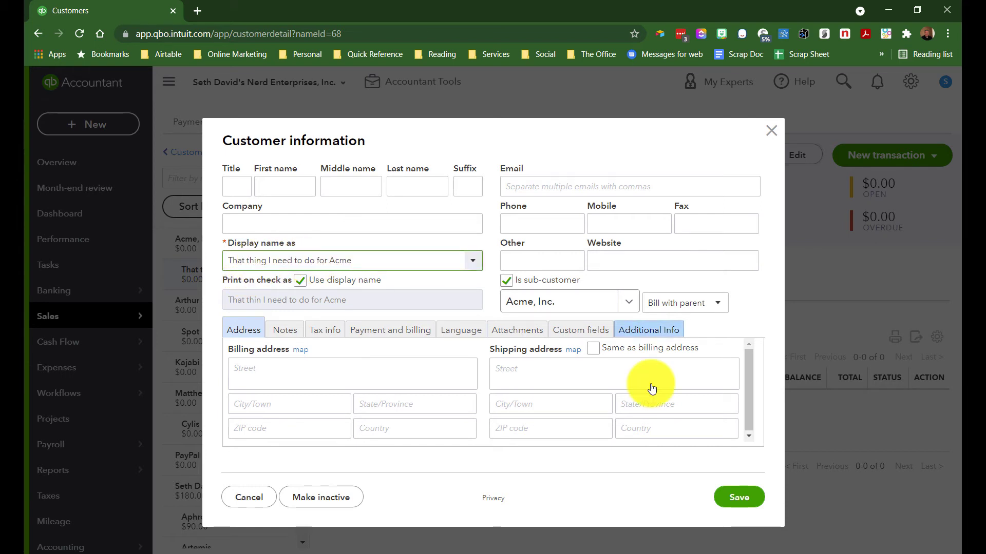
left_click(762, 501)
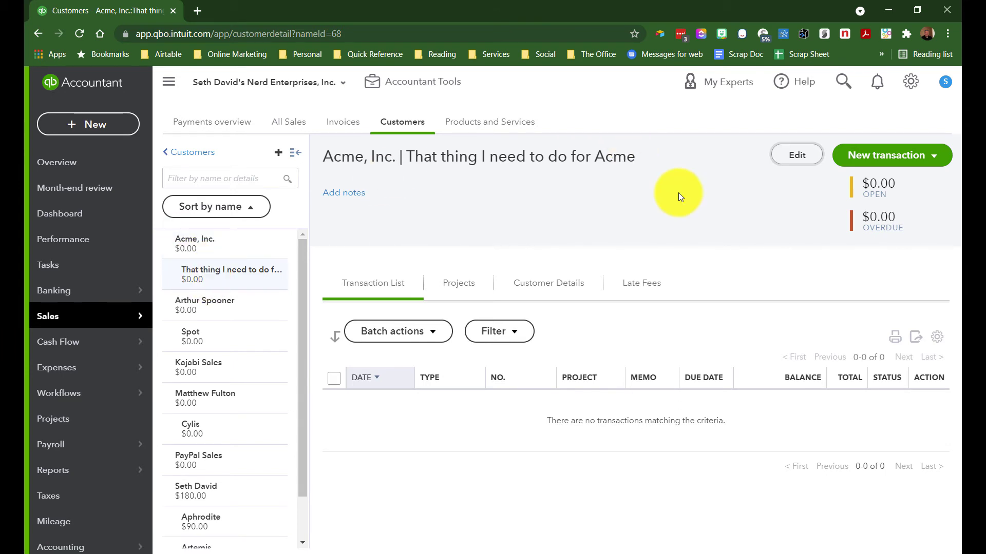
Step: Compare the Projects tabs of the sub-customer and Acme, Inc., ending on Acme, Inc
left_click(465, 288)
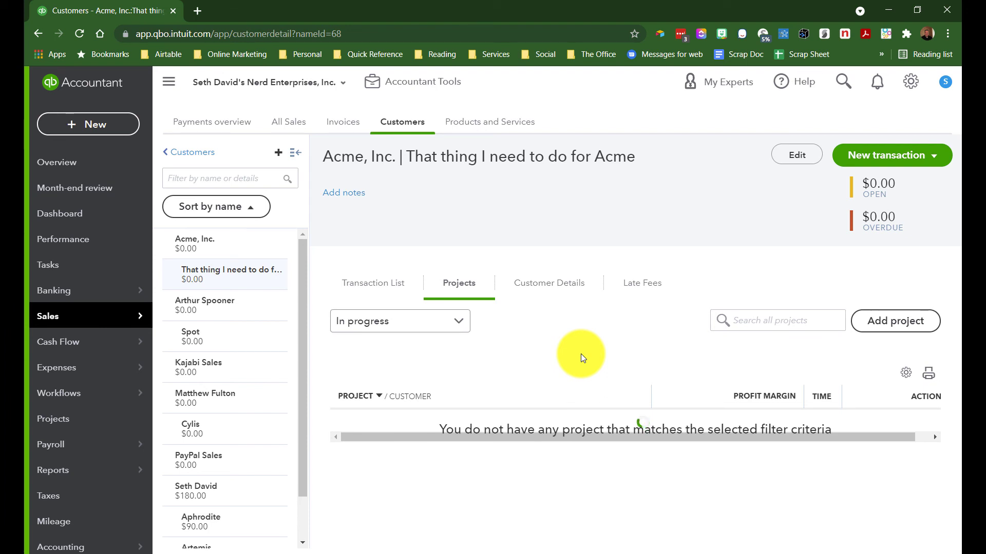
left_click(195, 242)
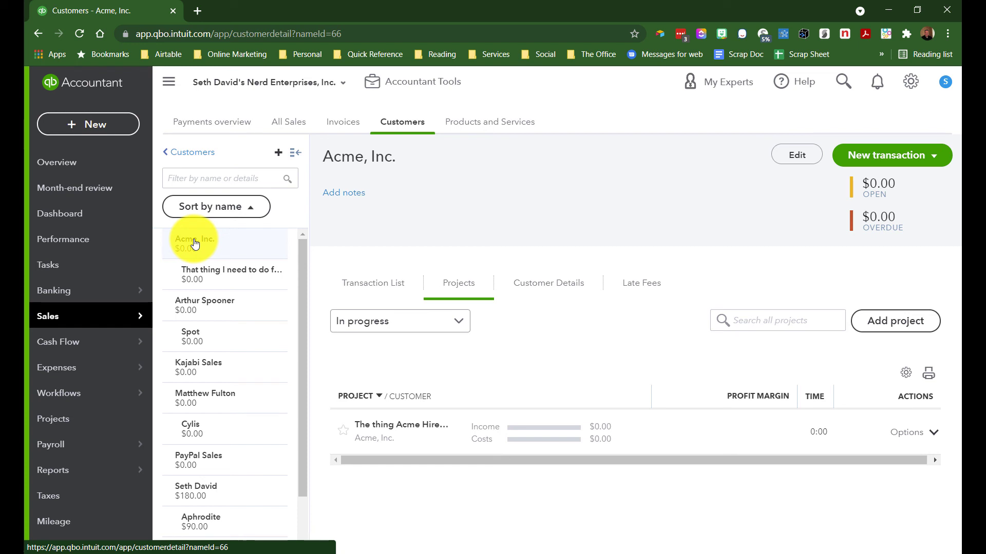
left_click(203, 273)
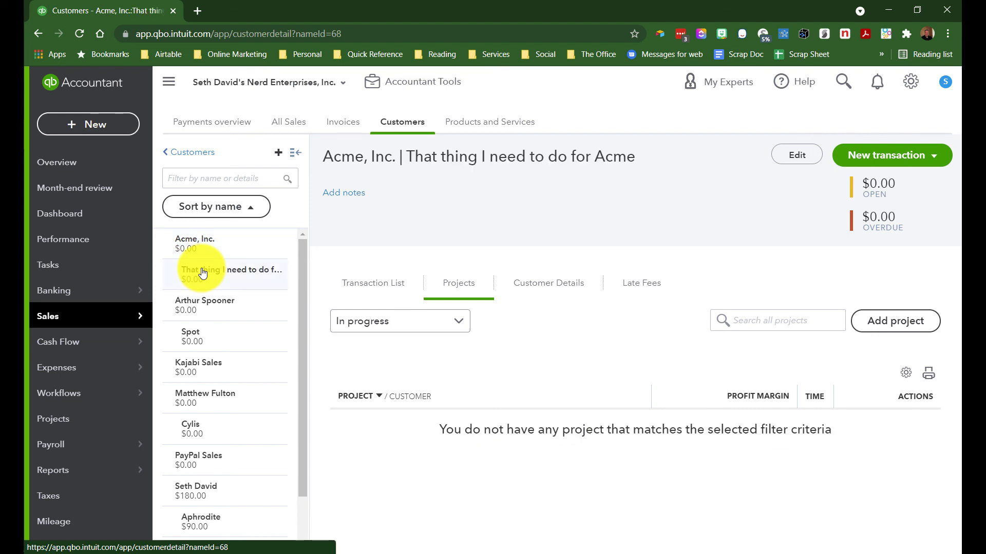
left_click(205, 242)
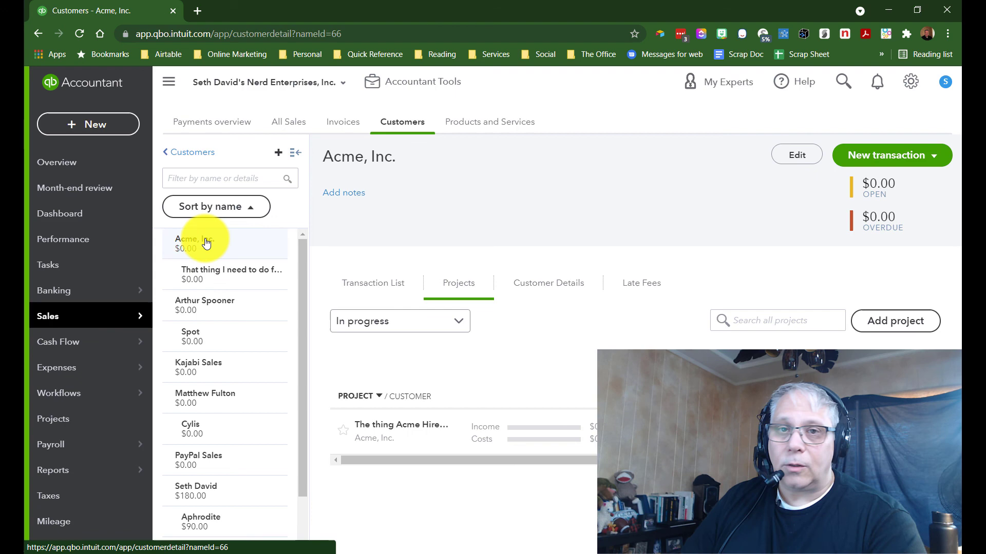